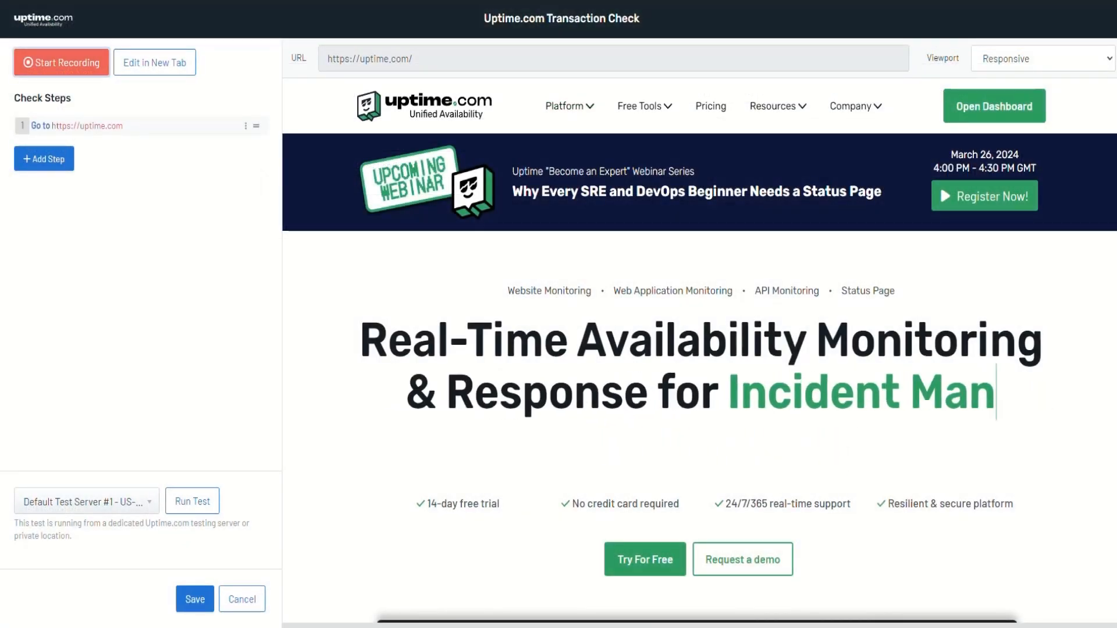
# Start recording and navigate to the Request a demo page
pyautogui.click(61, 63)
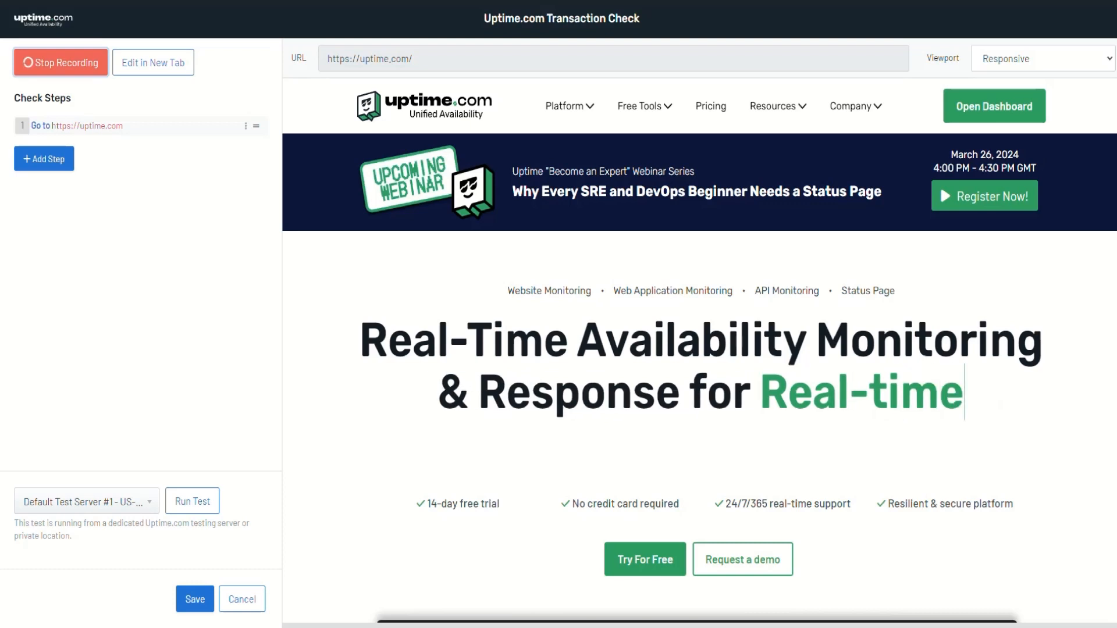
pyautogui.moveTo(570, 106)
pyautogui.click(932, 340)
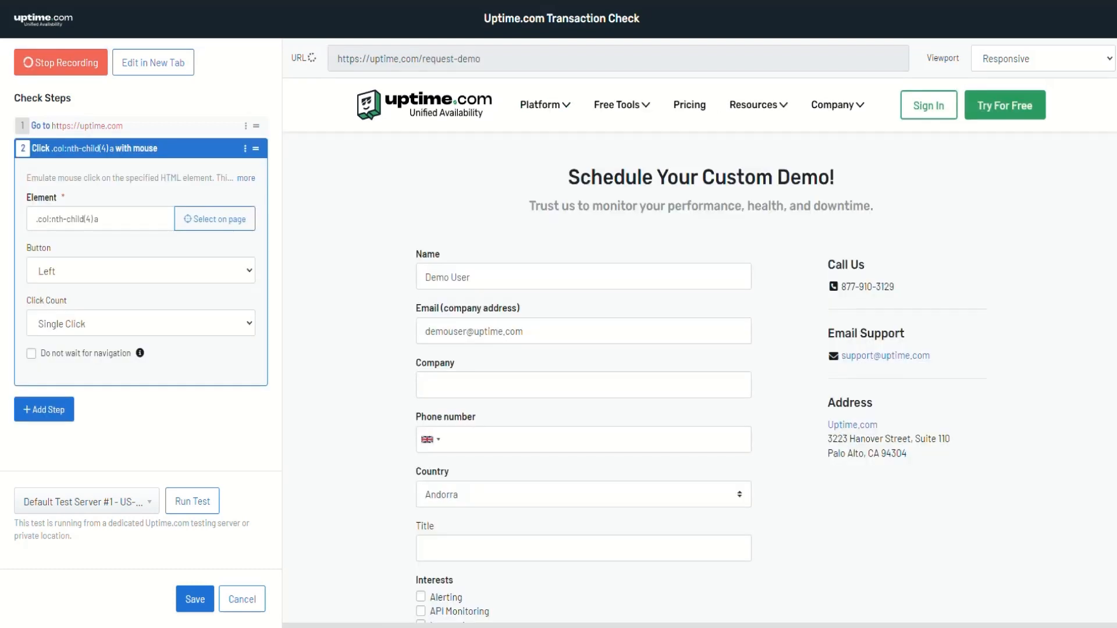
# Replace the Name and Email fields with a demo name and e-mail, and enter 'Company' as Company
pyautogui.click(584, 277)
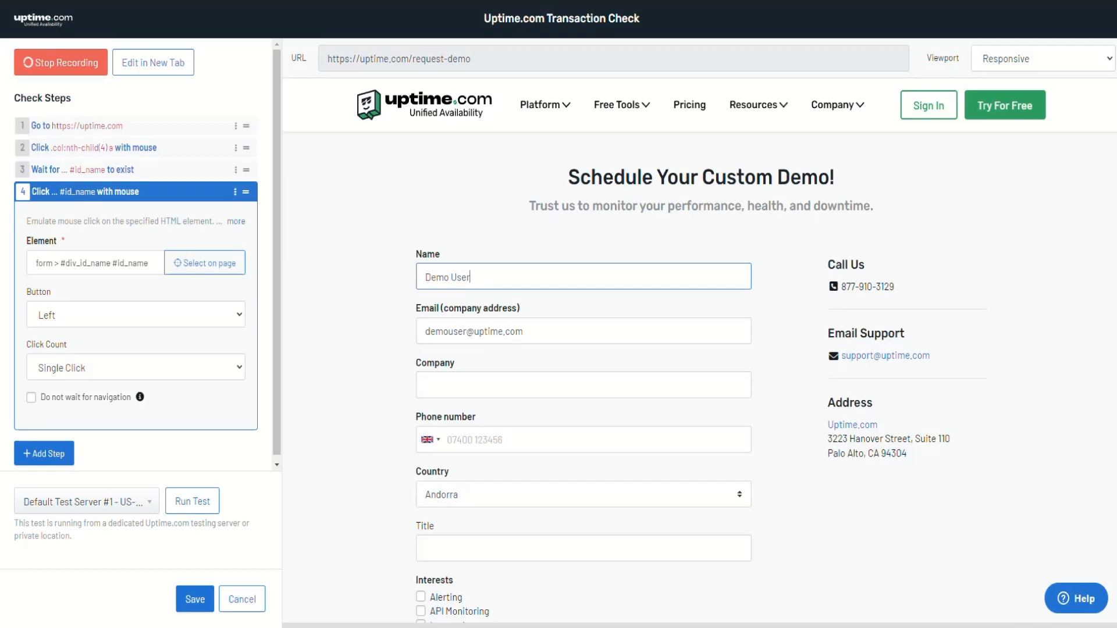
pyautogui.moveTo(483, 277); pyautogui.dragTo(399, 277)
pyautogui.write('Demo U')
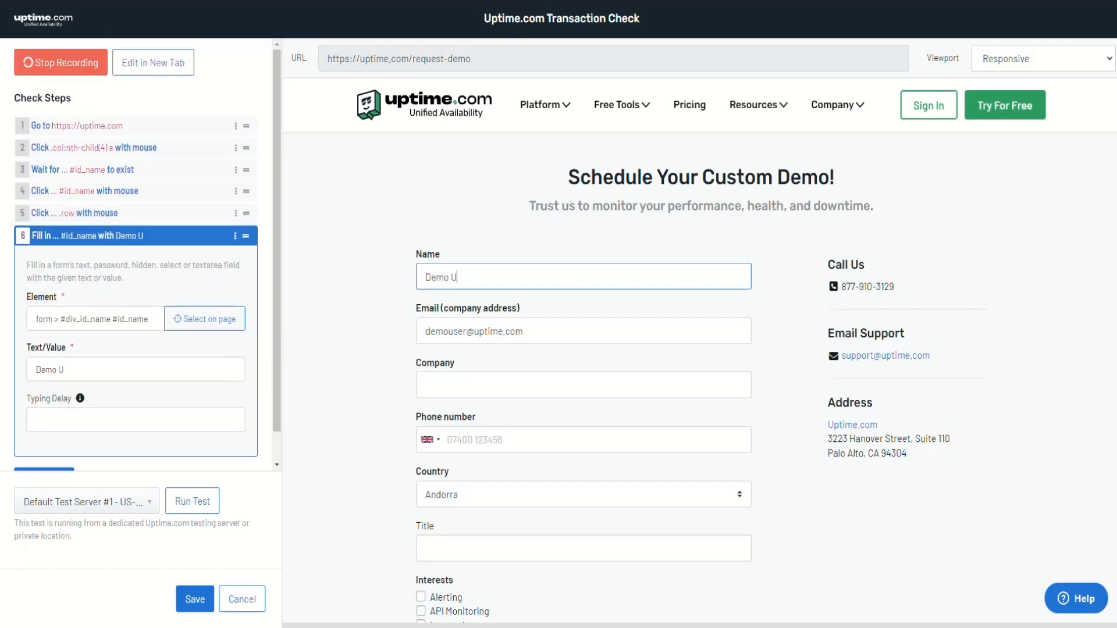
pyautogui.write('ser')
pyautogui.click(535, 332)
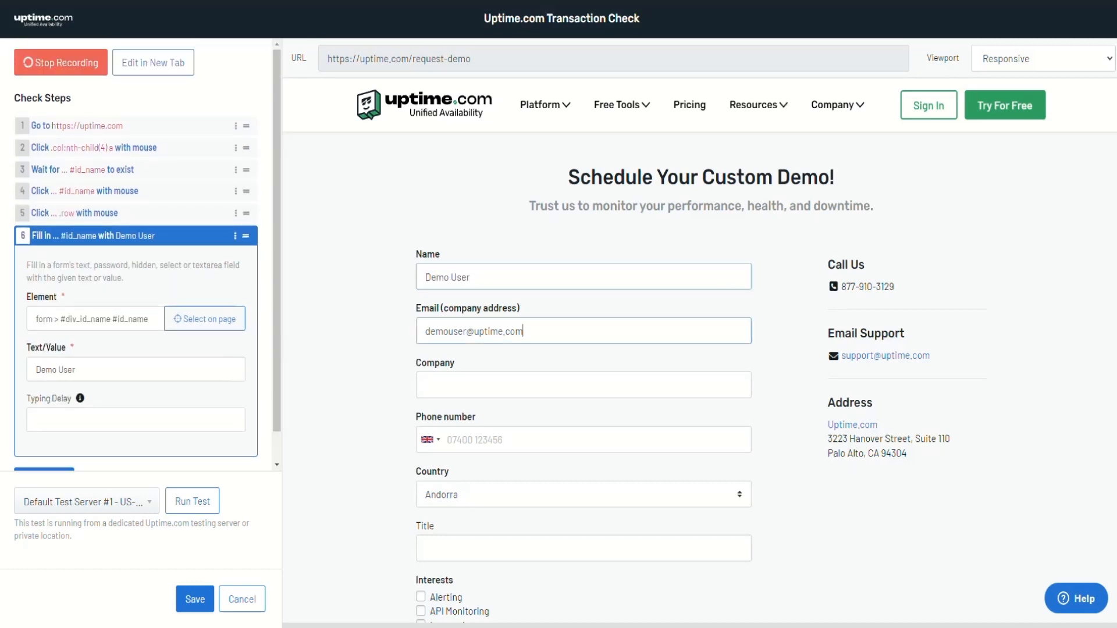
pyautogui.moveTo(526, 332); pyautogui.dragTo(422, 332)
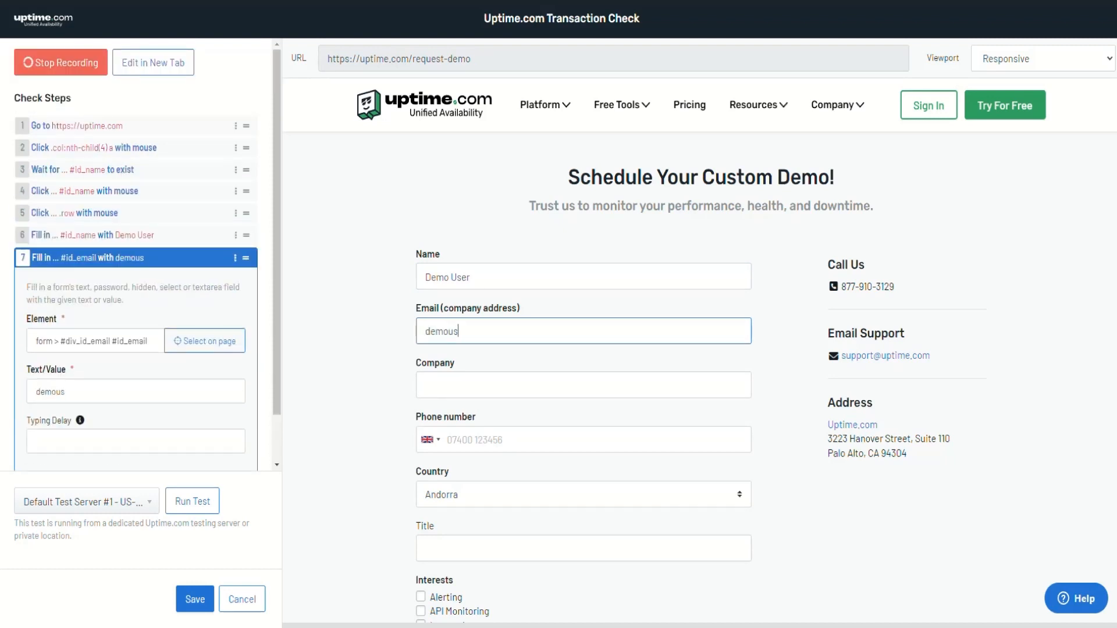
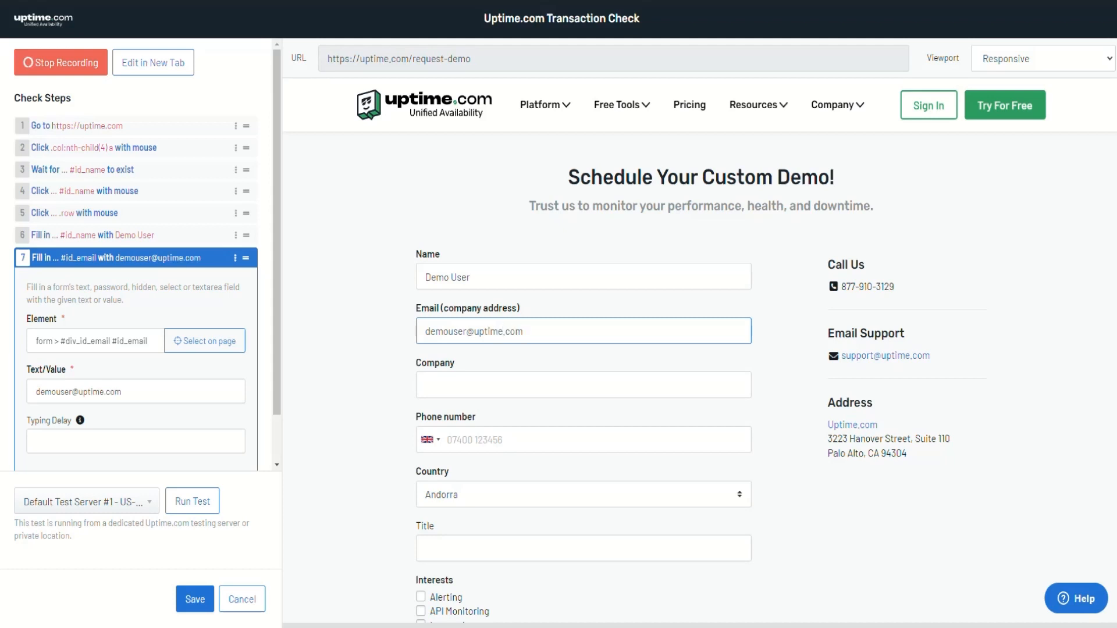
pyautogui.click(442, 385)
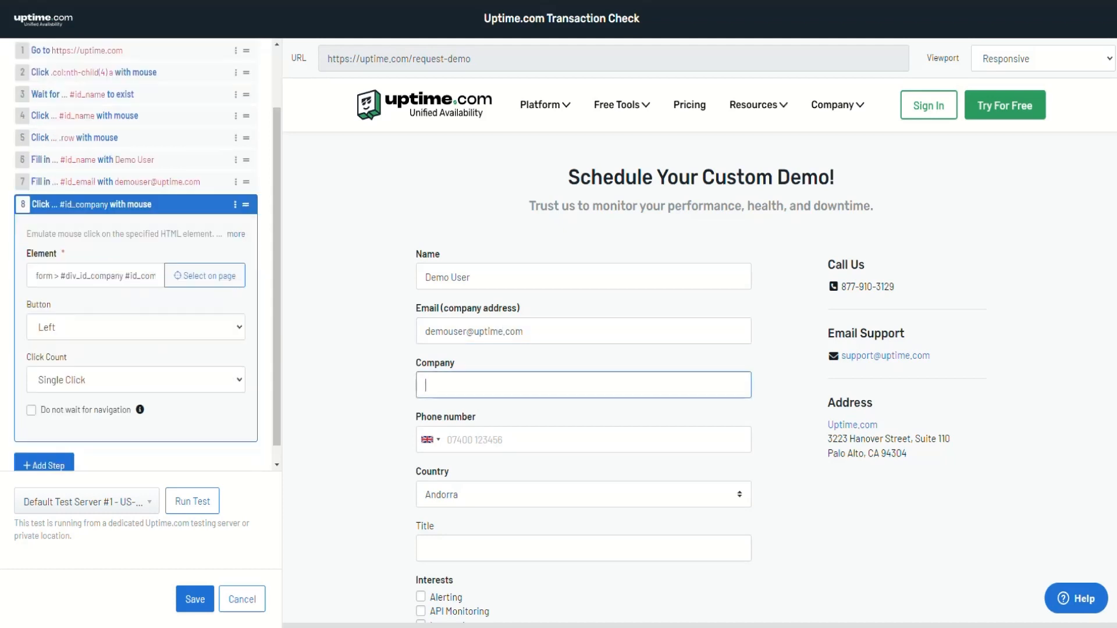
pyautogui.write('Company')
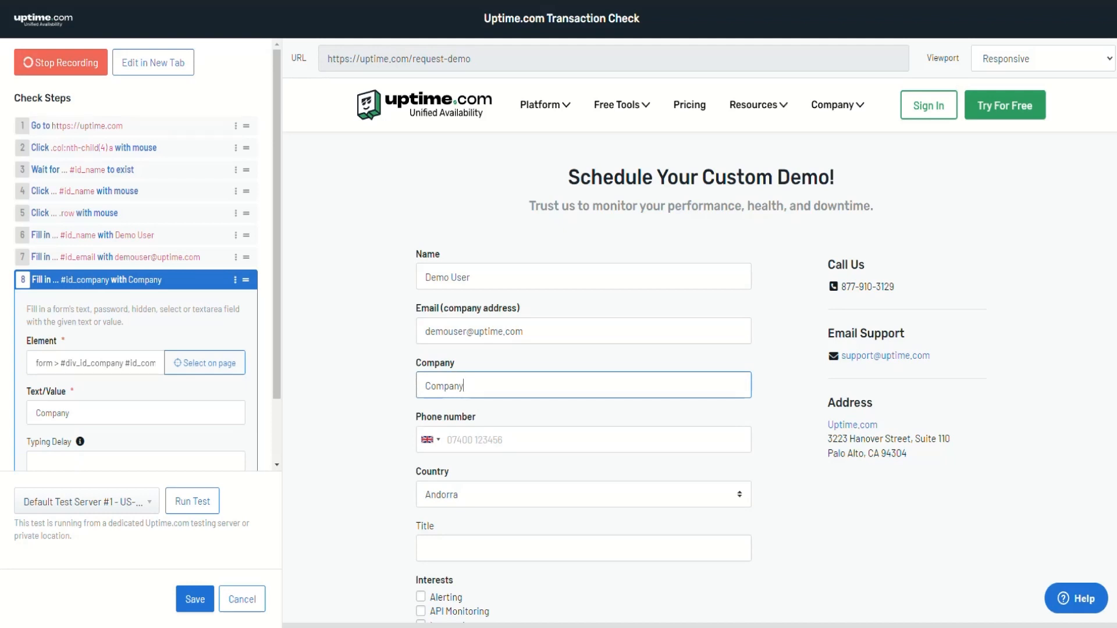
pyautogui.click(97, 280)
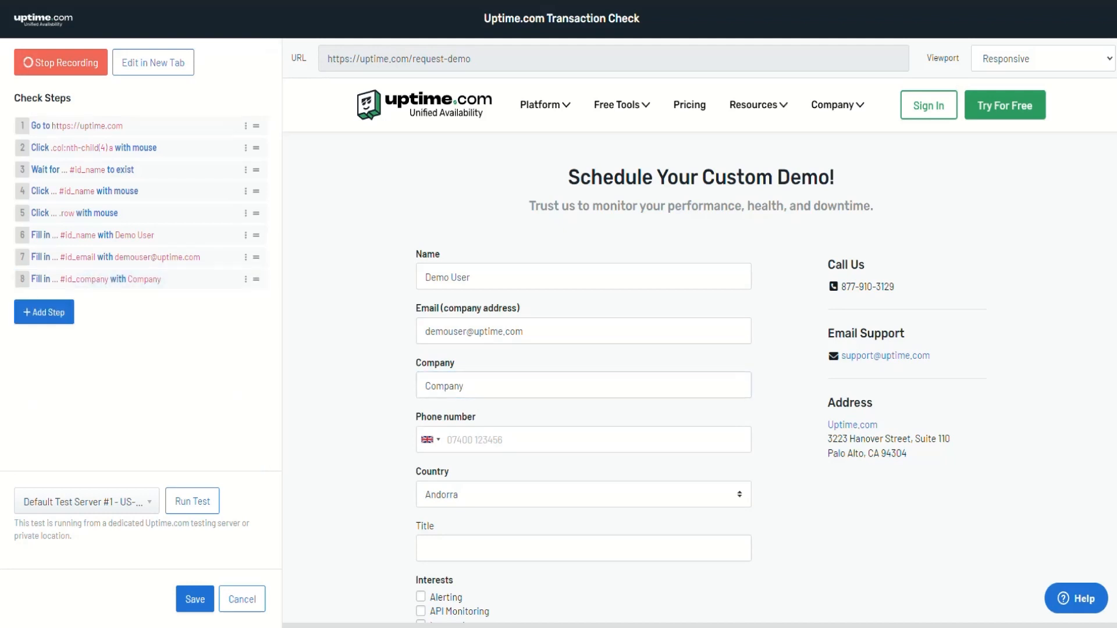
# Test-run the recorded steps, then restart recording with the site opened for editing in a new tab
pyautogui.click(192, 501)
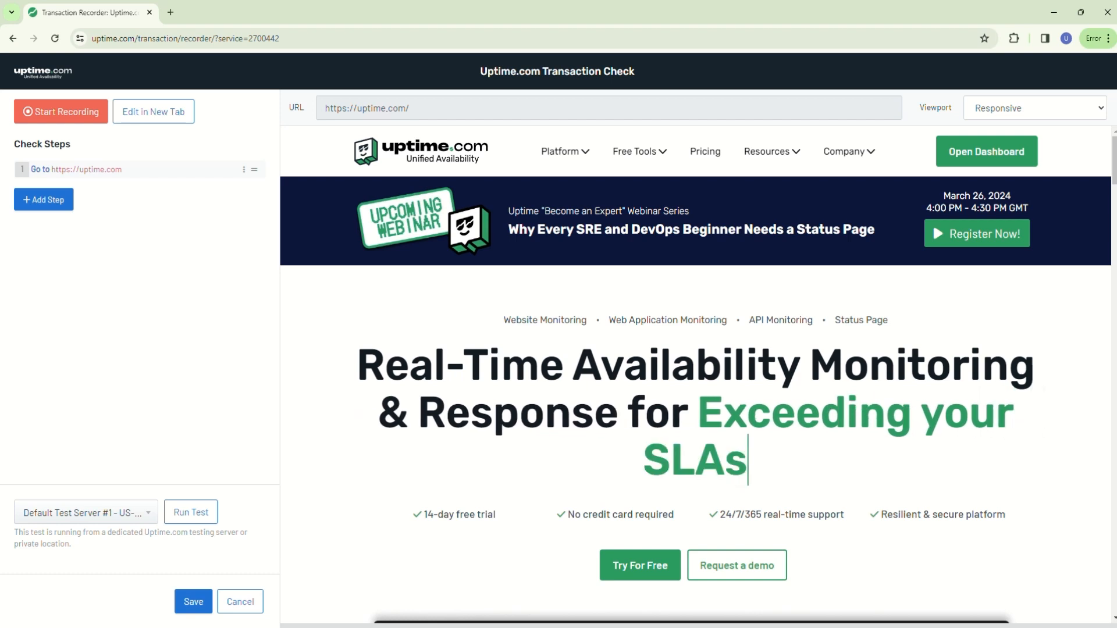
pyautogui.click(153, 111)
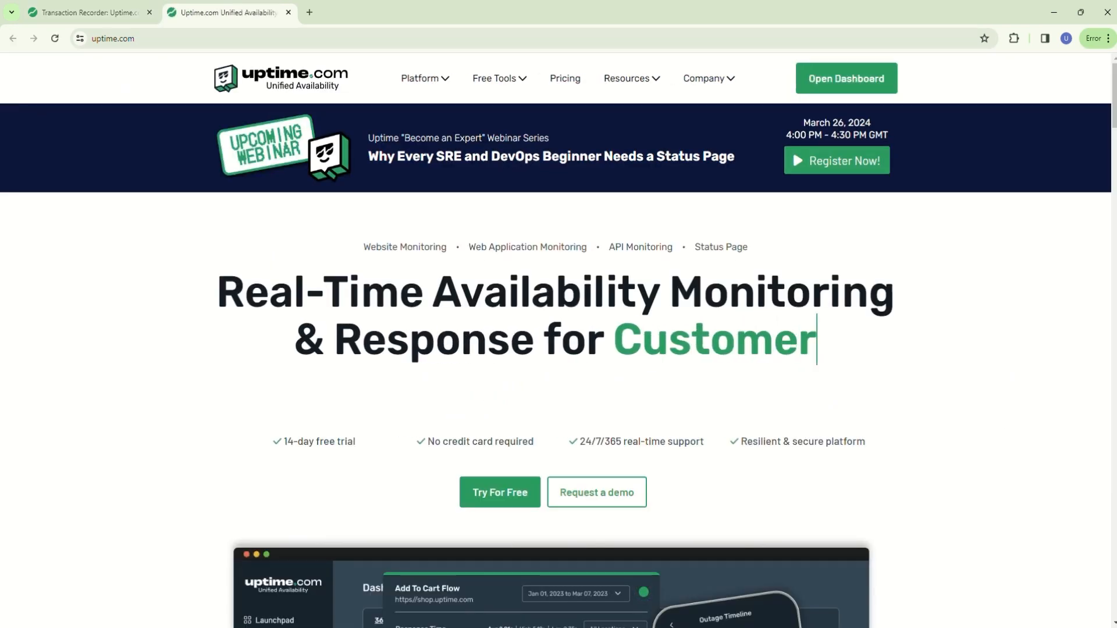
pyautogui.click(91, 12)
pyautogui.click(60, 111)
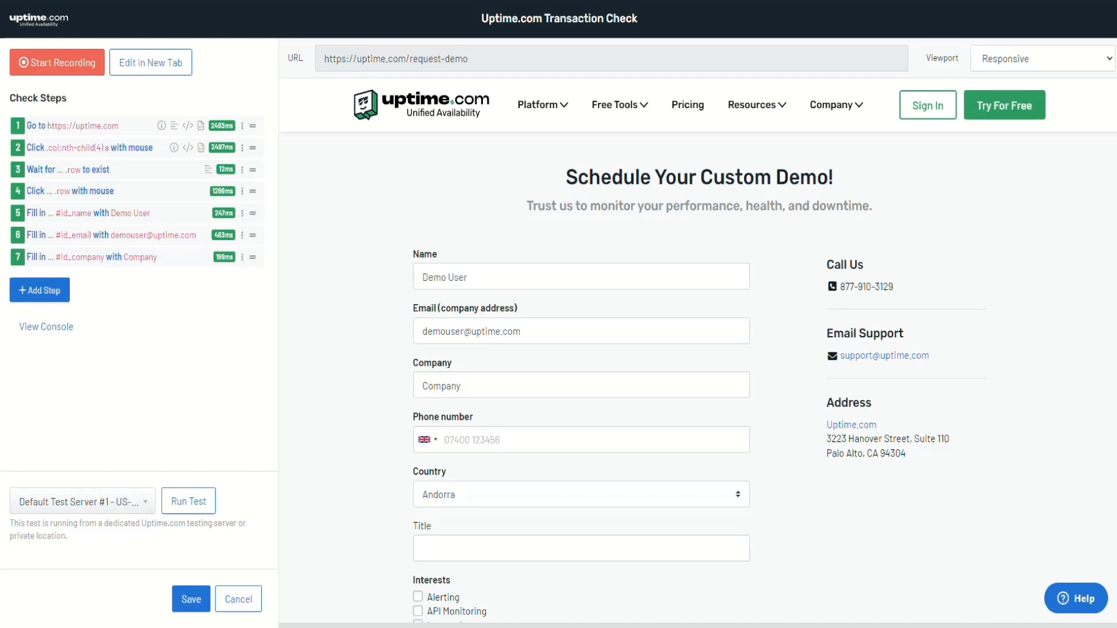
# Add a Click element step targeting the form's Submit button
pyautogui.scroll(-6, 699, 379)
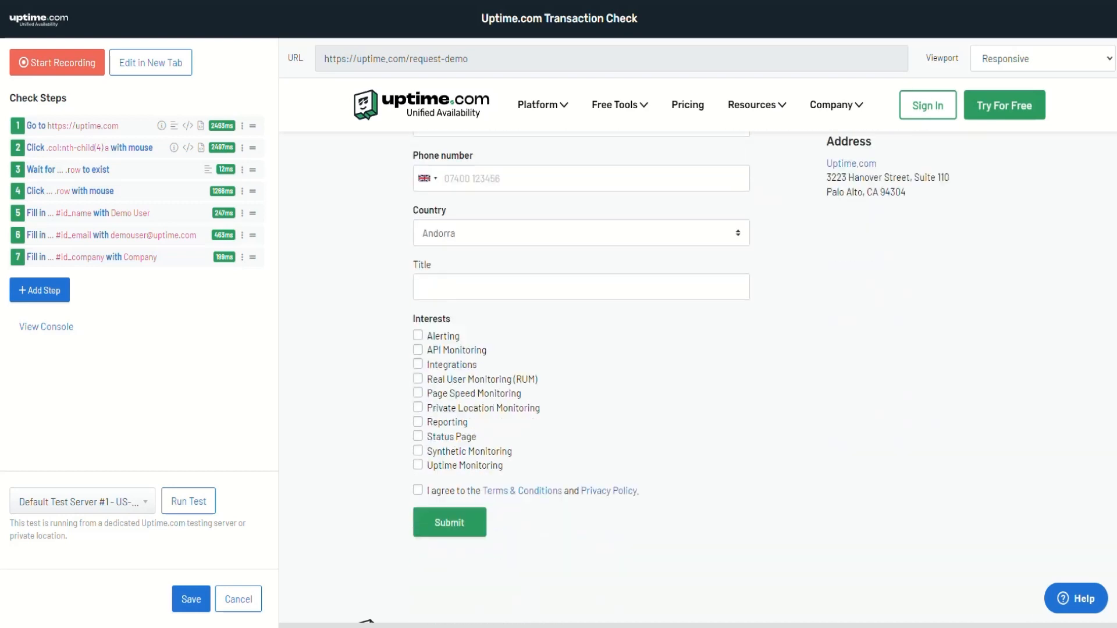
pyautogui.click(40, 290)
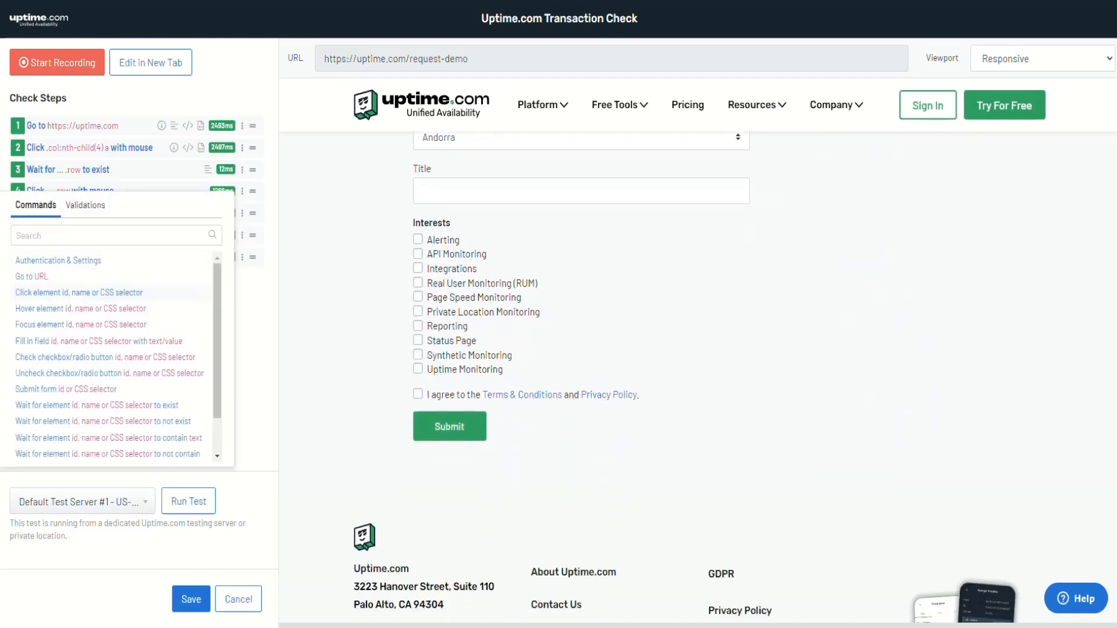
pyautogui.click(51, 292)
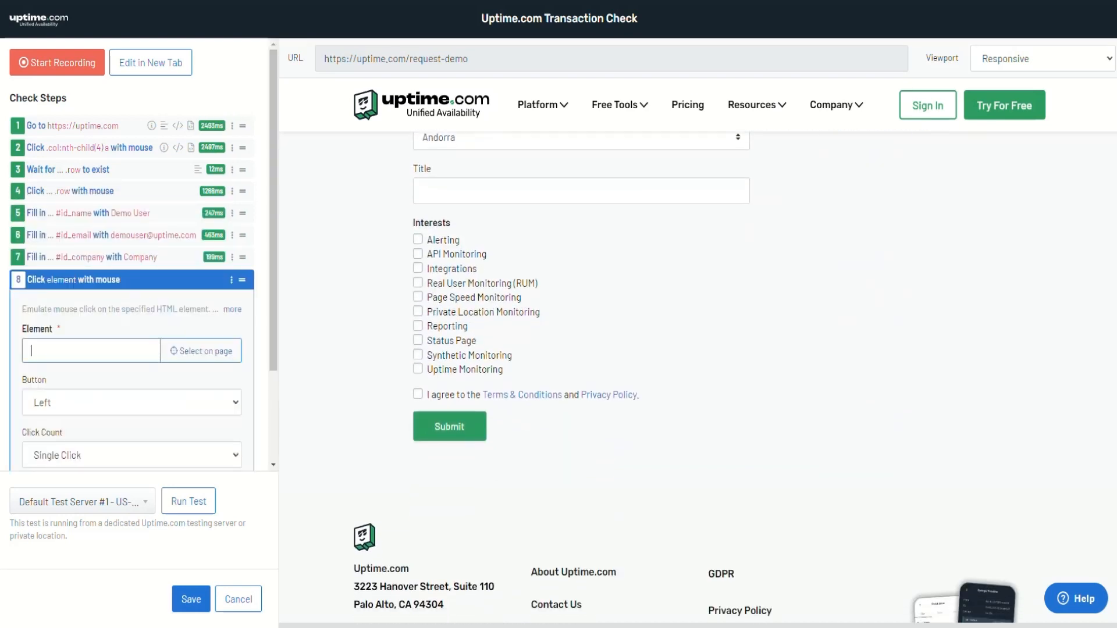
pyautogui.click(200, 351)
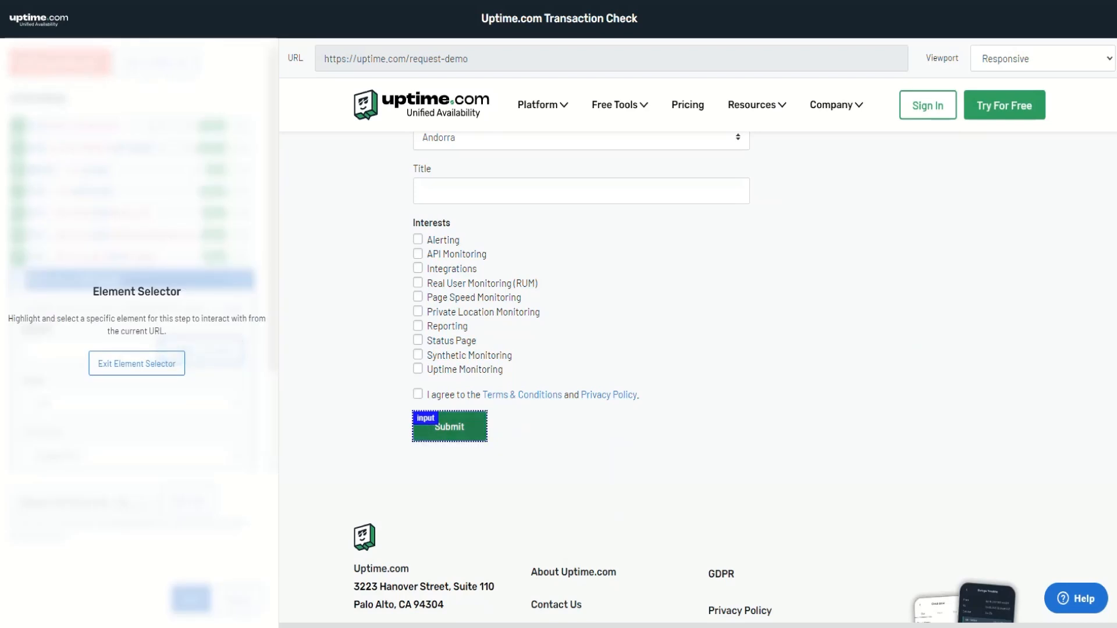
pyautogui.click(450, 427)
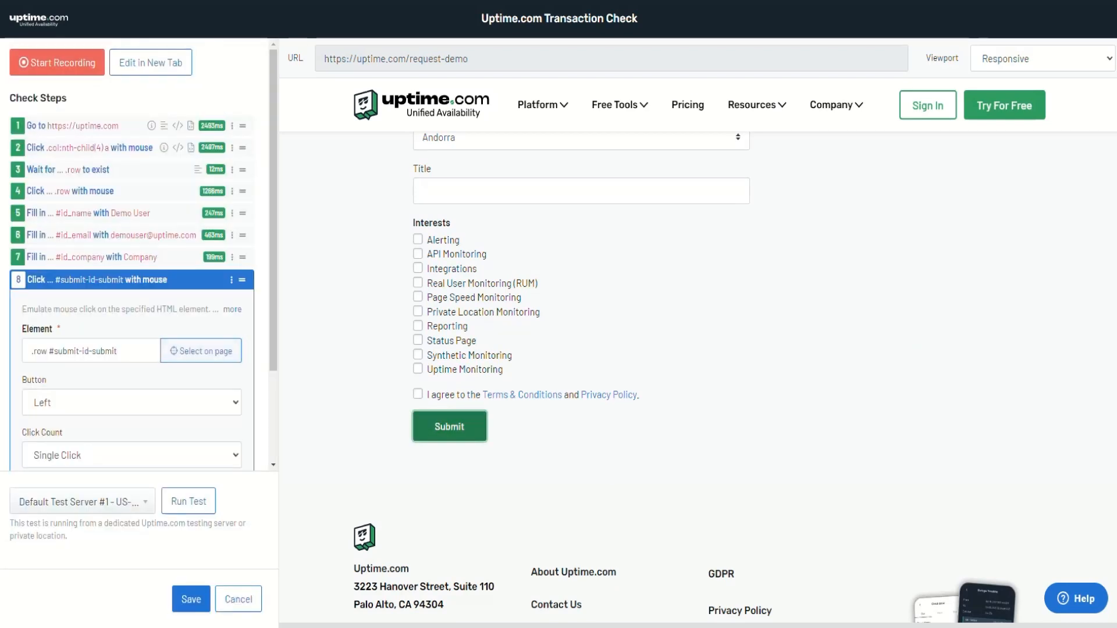
pyautogui.click(157, 280)
# Insert an 'Element should contain text' validation requiring the Submit button to contain 'Submit'
pyautogui.click(242, 279)
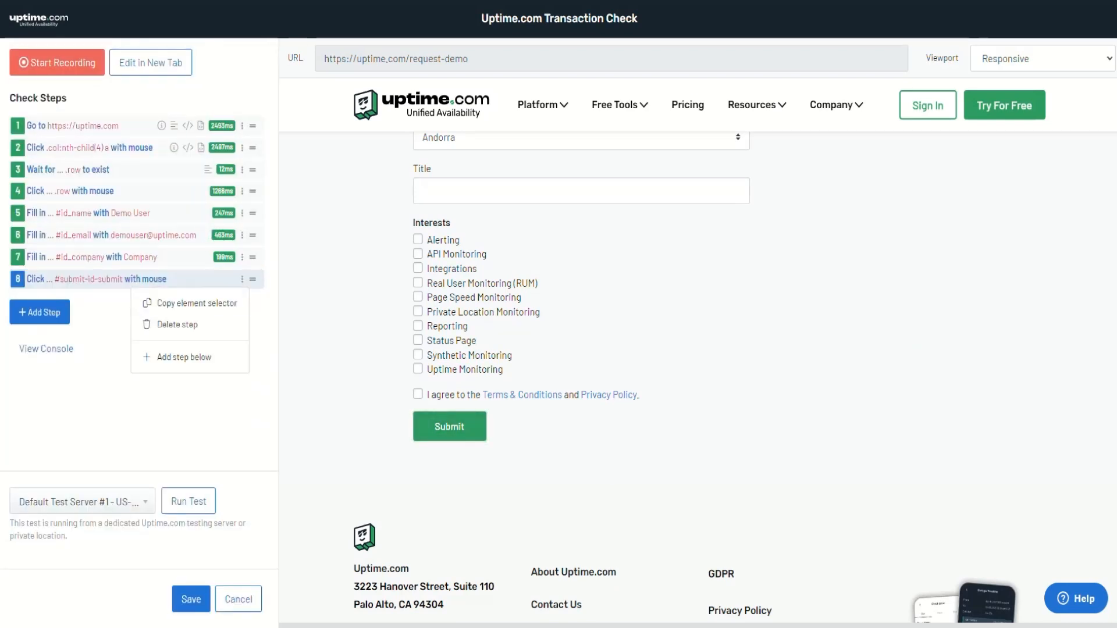
pyautogui.click(184, 357)
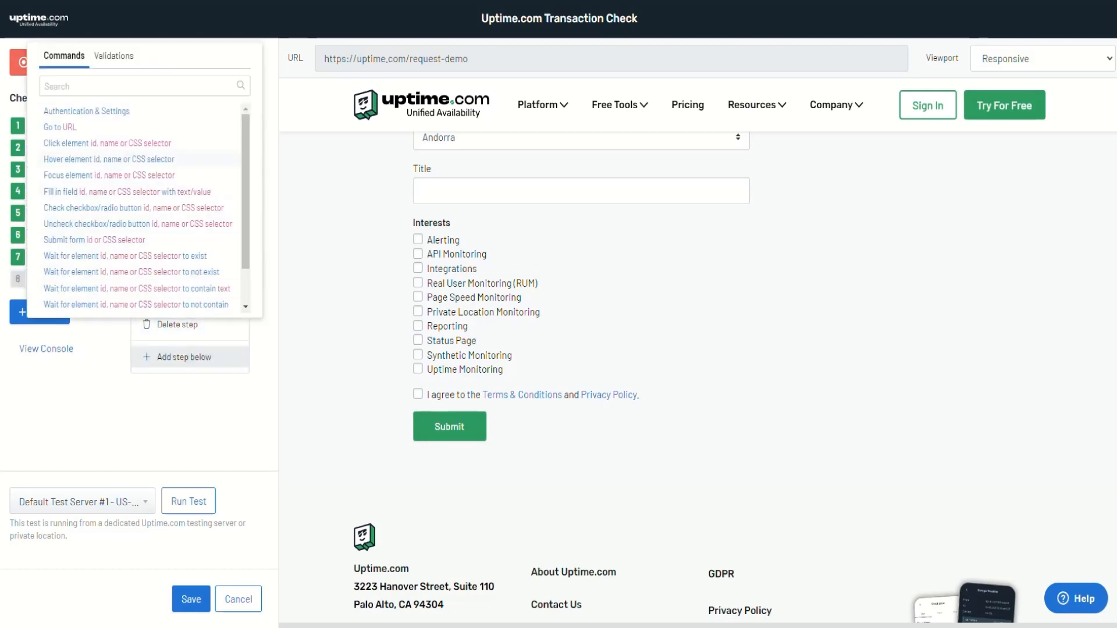
pyautogui.click(114, 56)
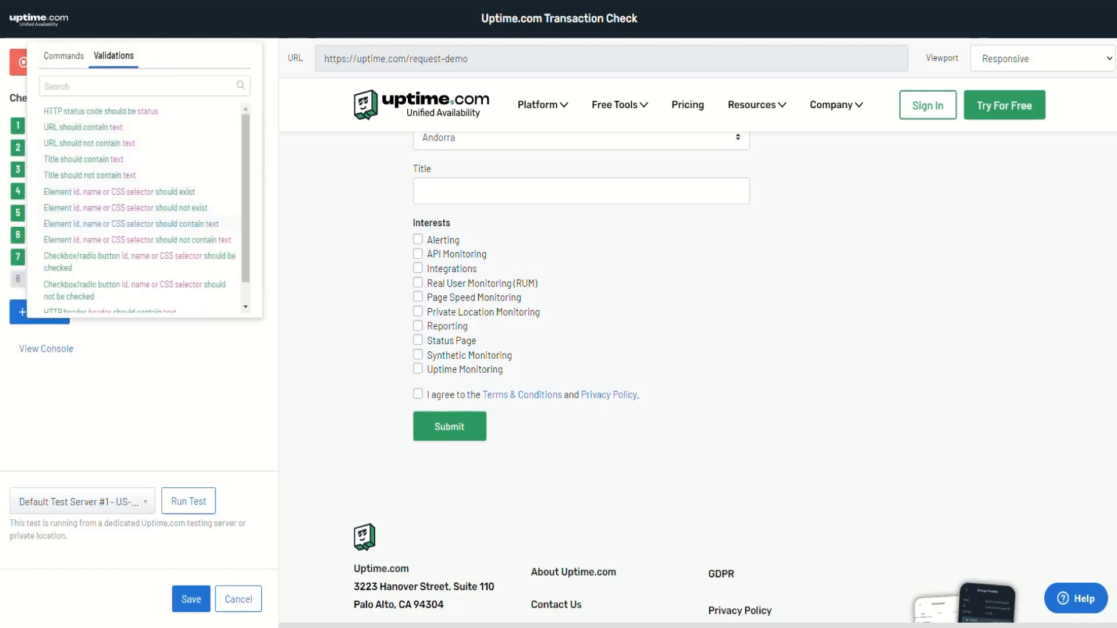
pyautogui.click(131, 224)
pyautogui.click(202, 372)
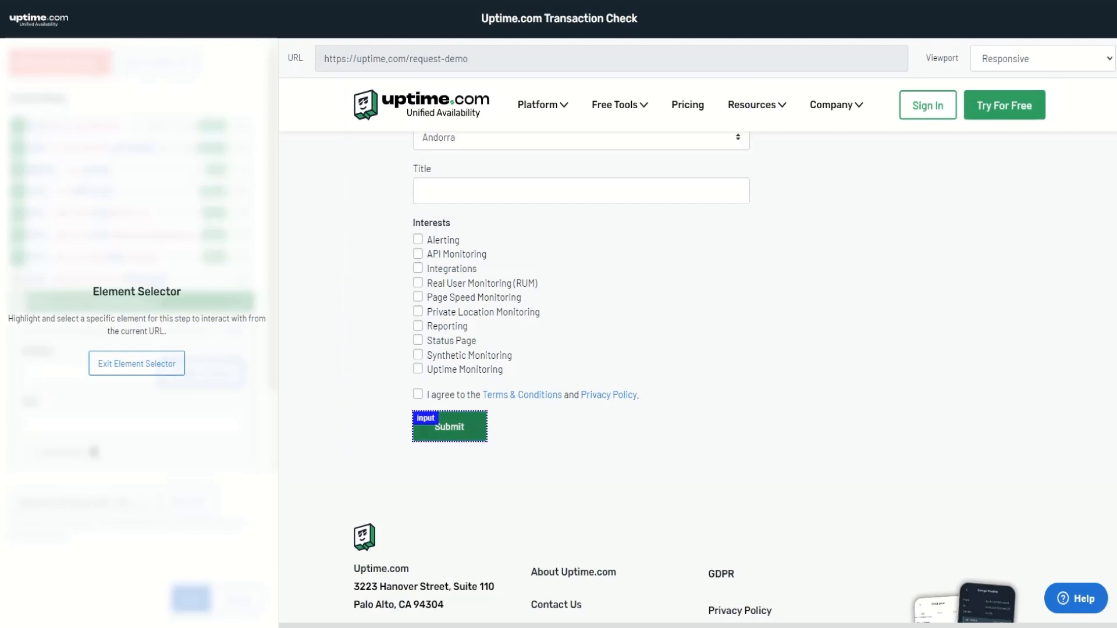
pyautogui.click(450, 427)
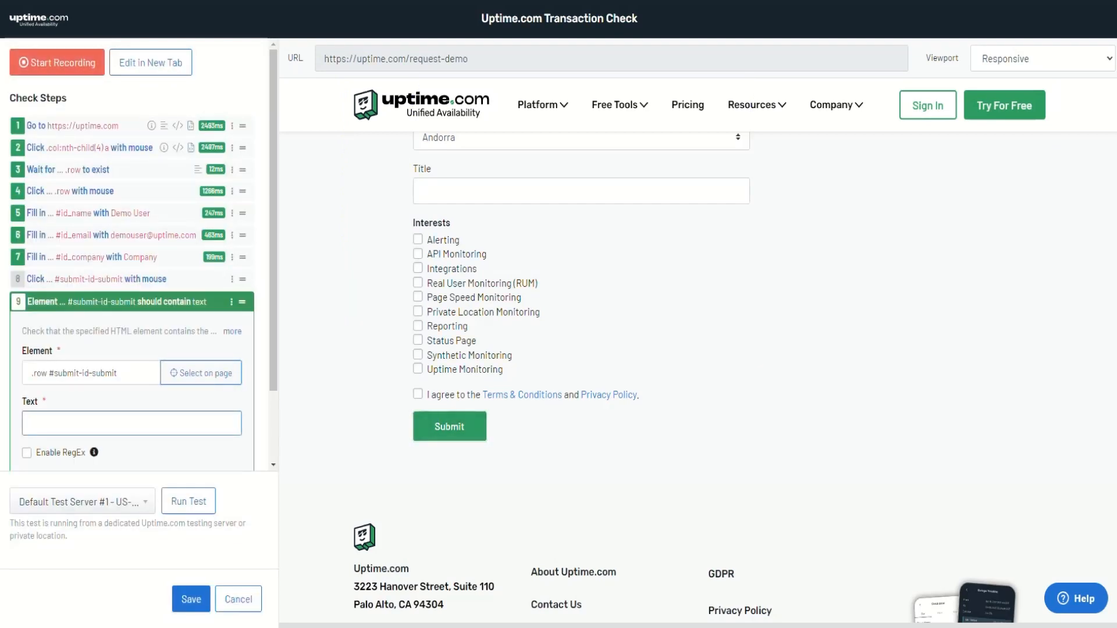
pyautogui.write('Submit')
pyautogui.click(174, 302)
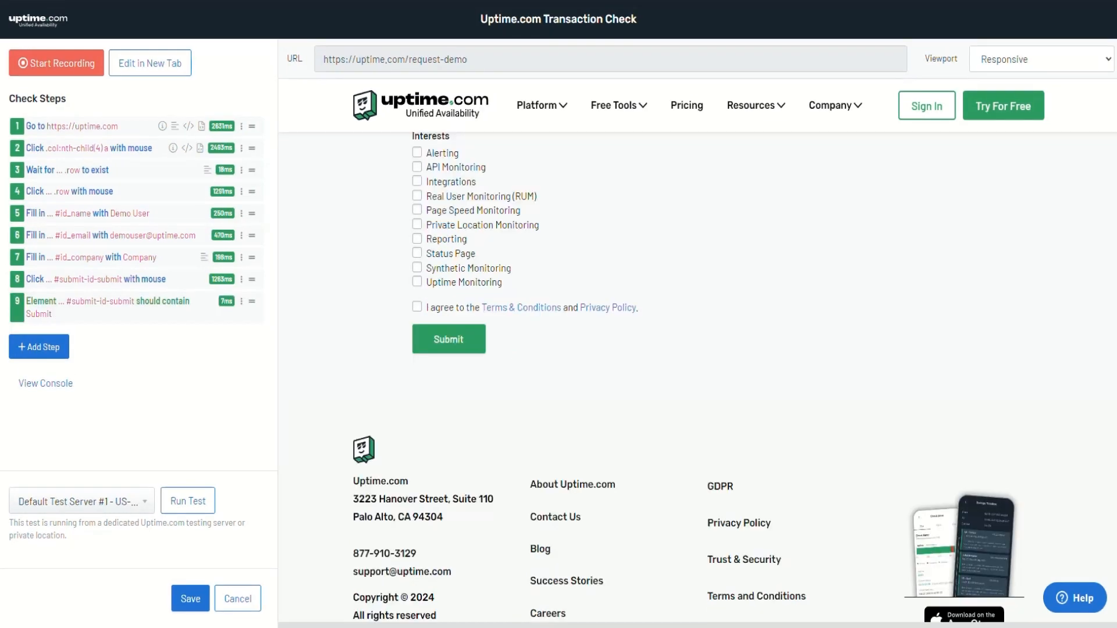
# Save the recording and review all nine steps in the Edit Check dialog
pyautogui.click(190, 598)
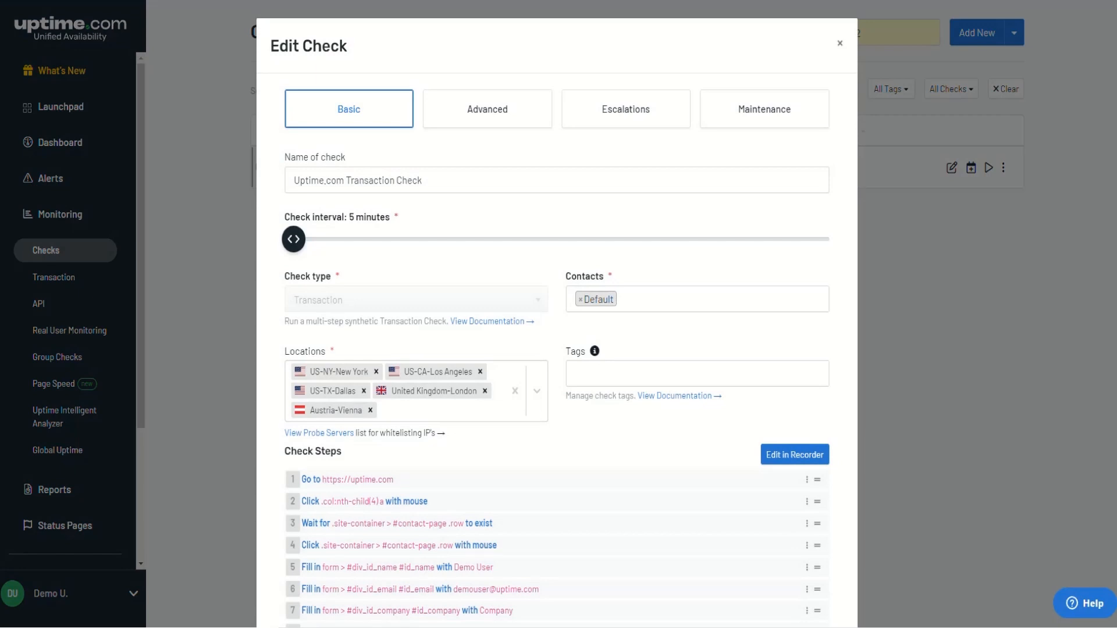
pyautogui.scroll(-3, 557, 320)
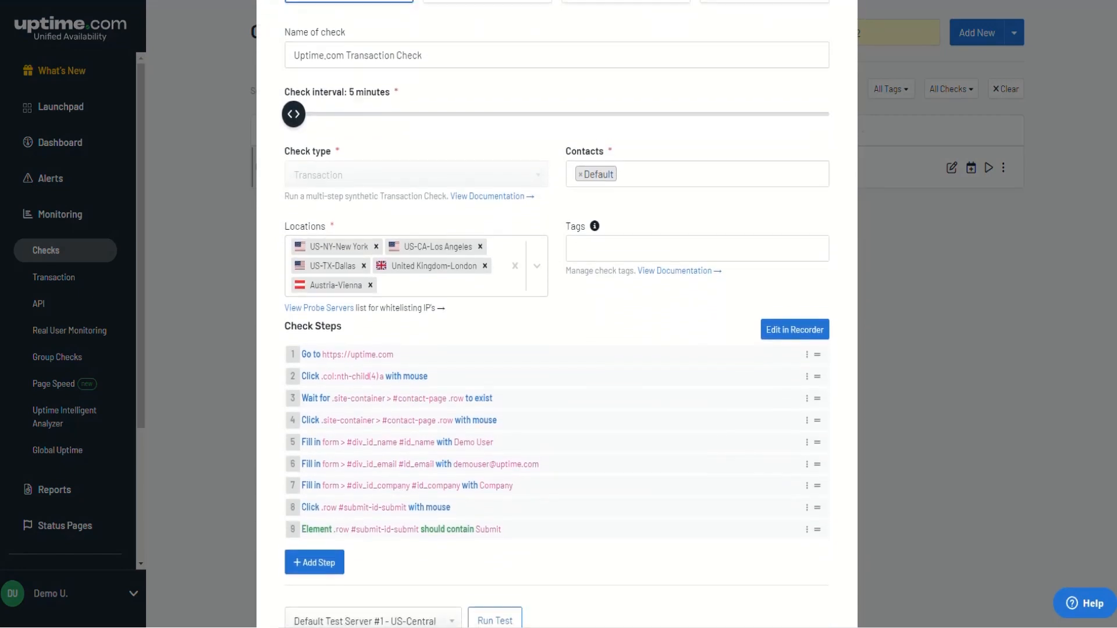
pyautogui.scroll(-2, 557, 320)
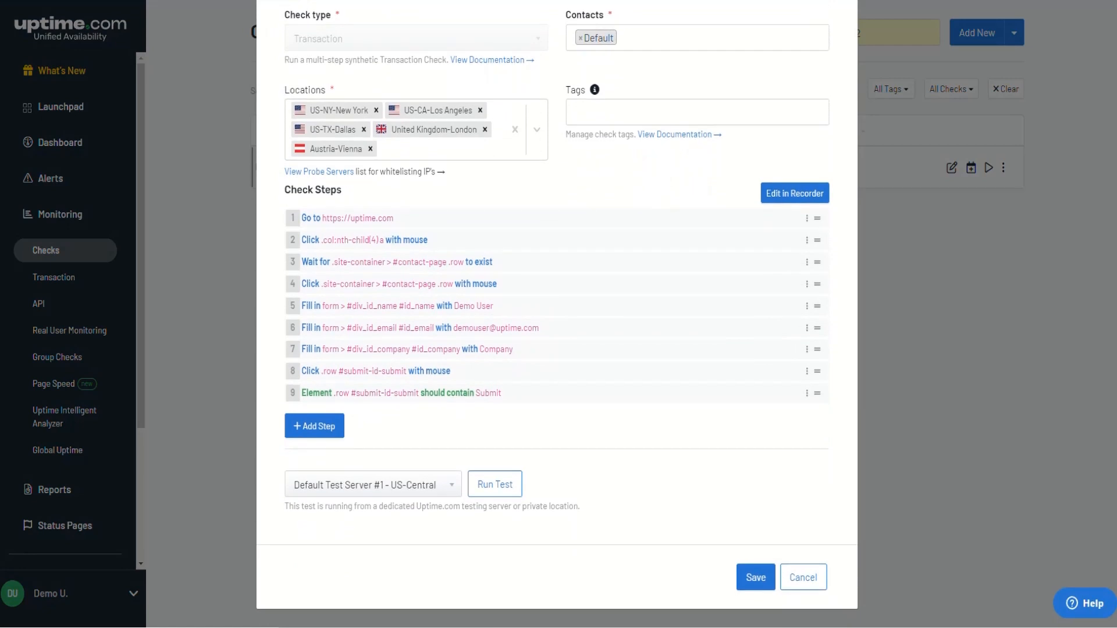